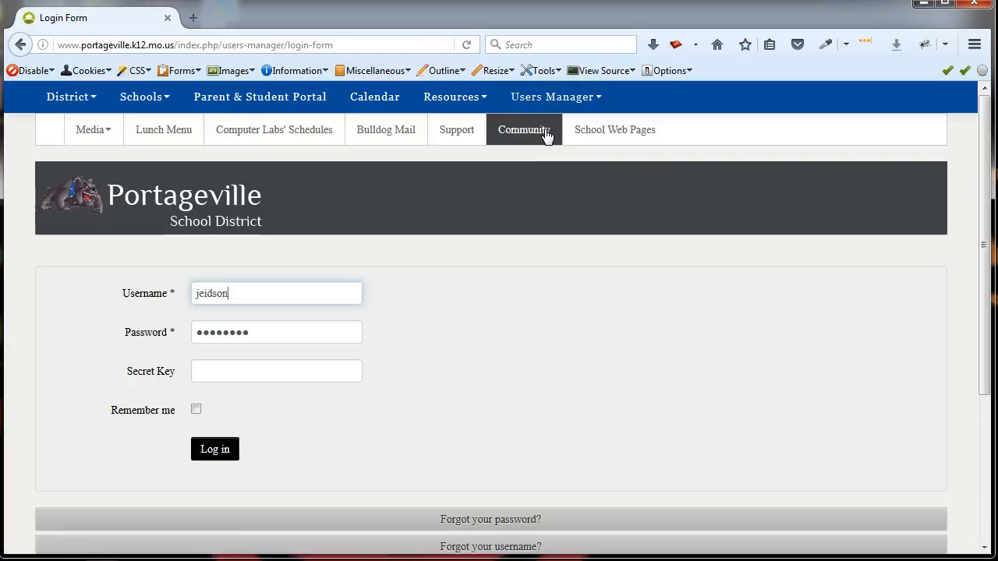
- Log in to the school district site with the filled-in credentials and open the Article Manager
{"action": "left_click", "coordinate": [216, 453]}
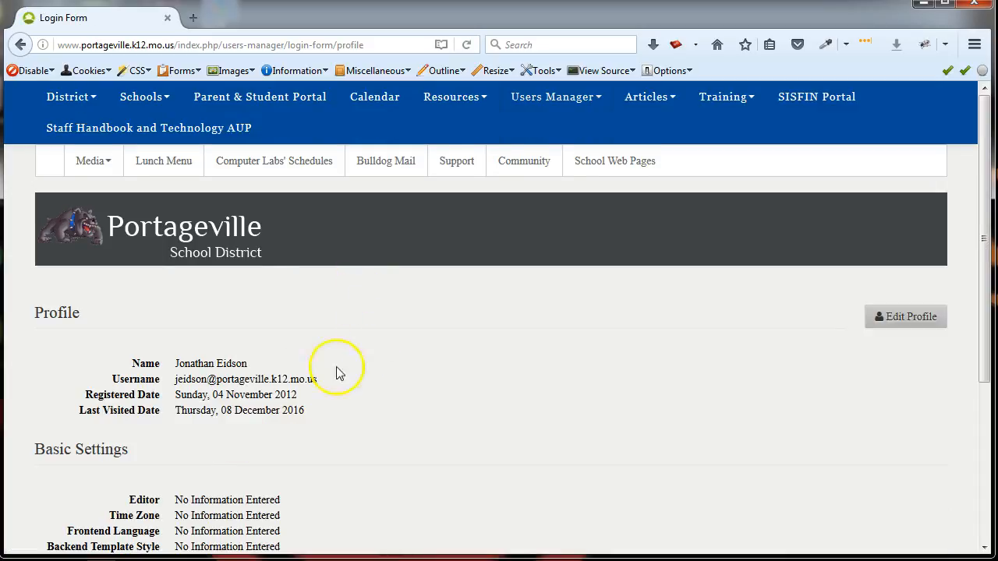
{"action": "mouse_move", "coordinate": [540, 101]}
{"action": "mouse_move", "coordinate": [636, 99]}
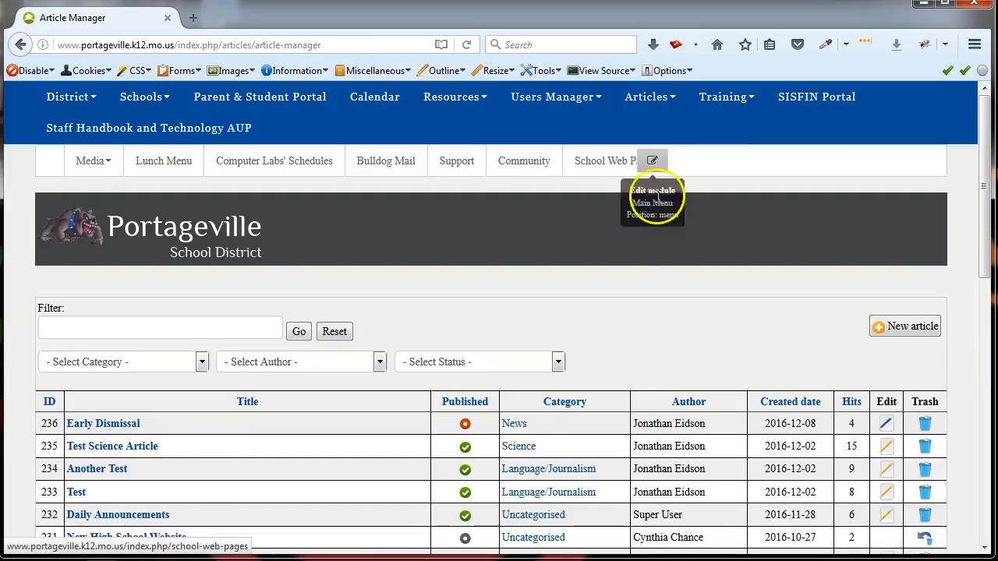
- Look through the Article Manager's list and filters and the pages offered under District and Schools
{"action": "scroll", "coordinate": [762, 319], "scroll_direction": "down", "scroll_amount": 5}
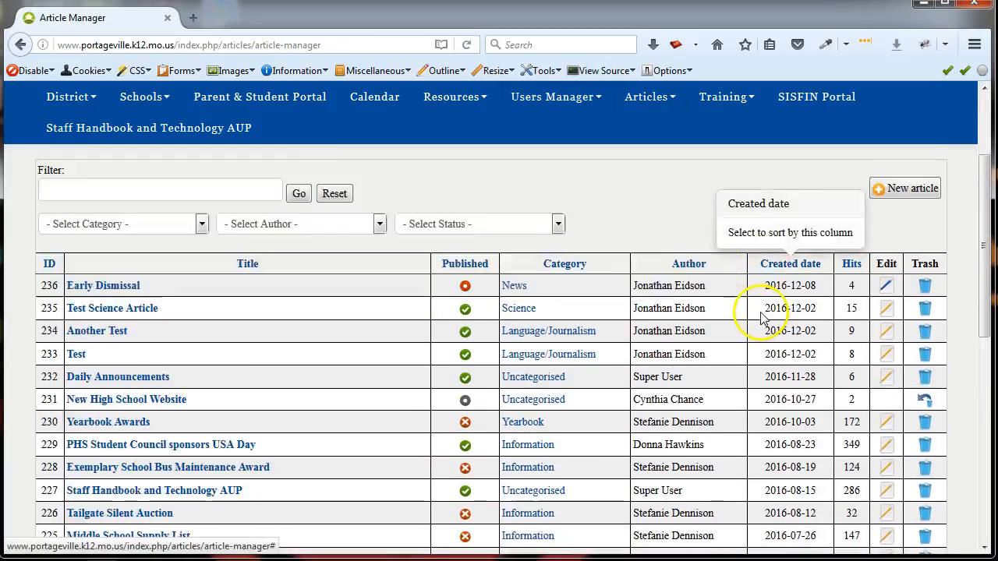
{"action": "scroll", "coordinate": [761, 319], "scroll_direction": "down", "scroll_amount": 3}
{"action": "scroll", "coordinate": [754, 316], "scroll_direction": "up", "scroll_amount": 10}
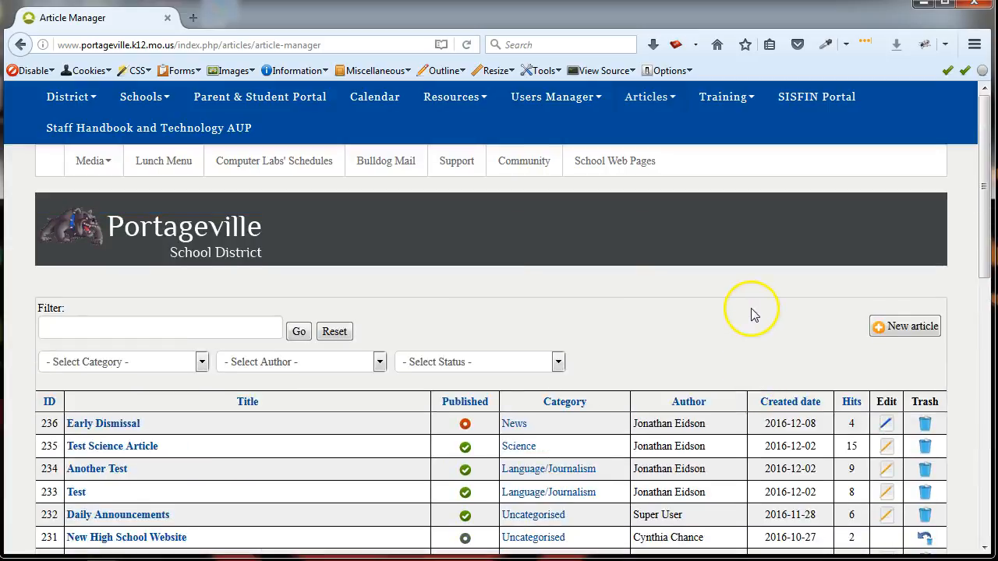
{"action": "scroll", "coordinate": [597, 330], "scroll_direction": "down", "scroll_amount": 3}
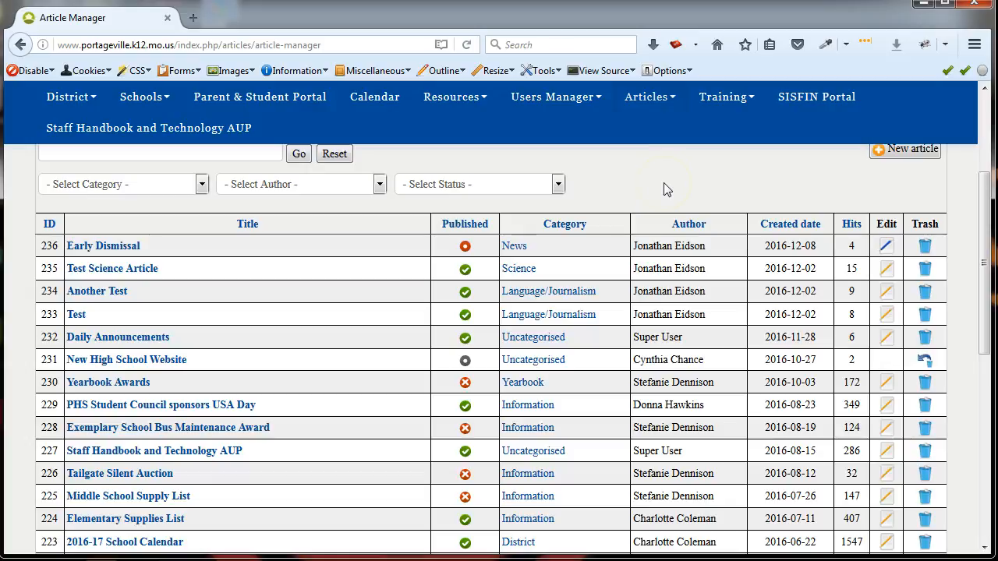
{"action": "scroll", "coordinate": [661, 182], "scroll_direction": "up", "scroll_amount": 2}
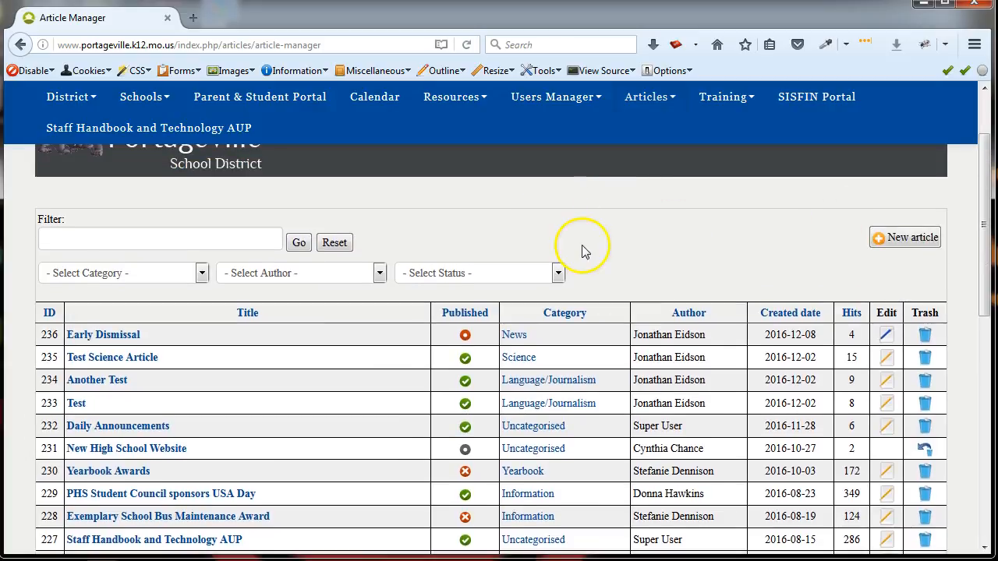
{"action": "scroll", "coordinate": [642, 244], "scroll_direction": "up", "scroll_amount": 2}
{"action": "mouse_move", "coordinate": [67, 99]}
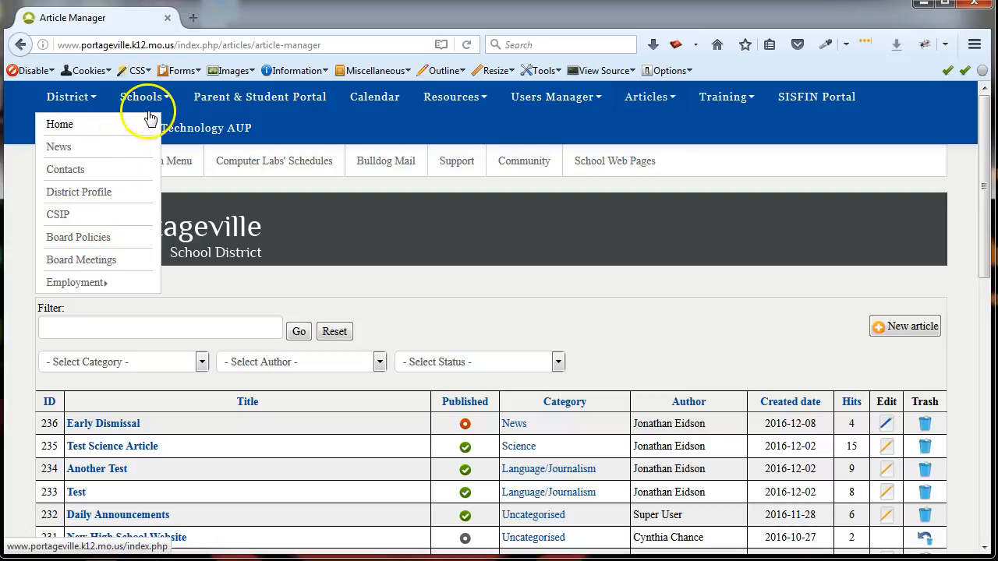
{"action": "mouse_move", "coordinate": [160, 111]}
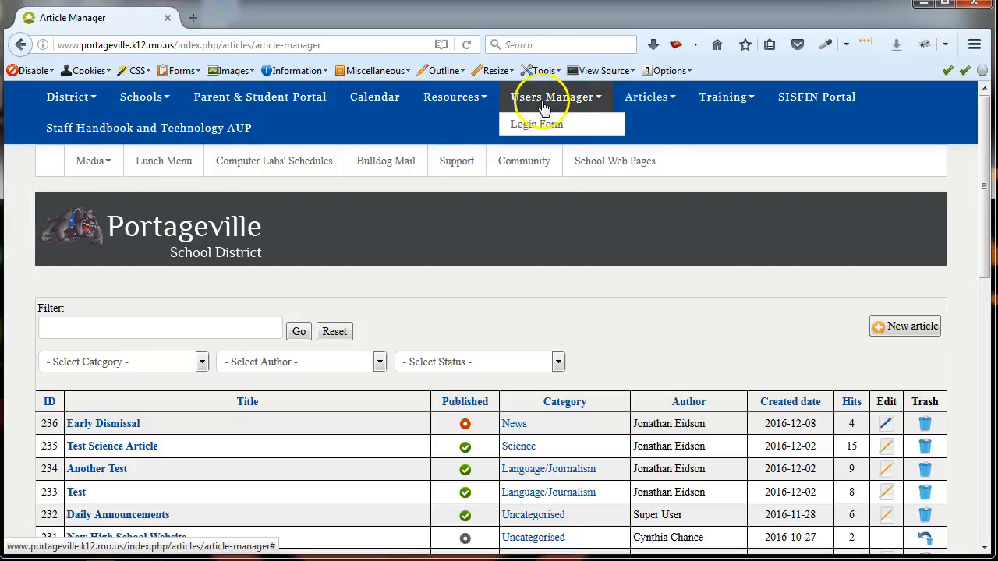
{"action": "mouse_move", "coordinate": [482, 101]}
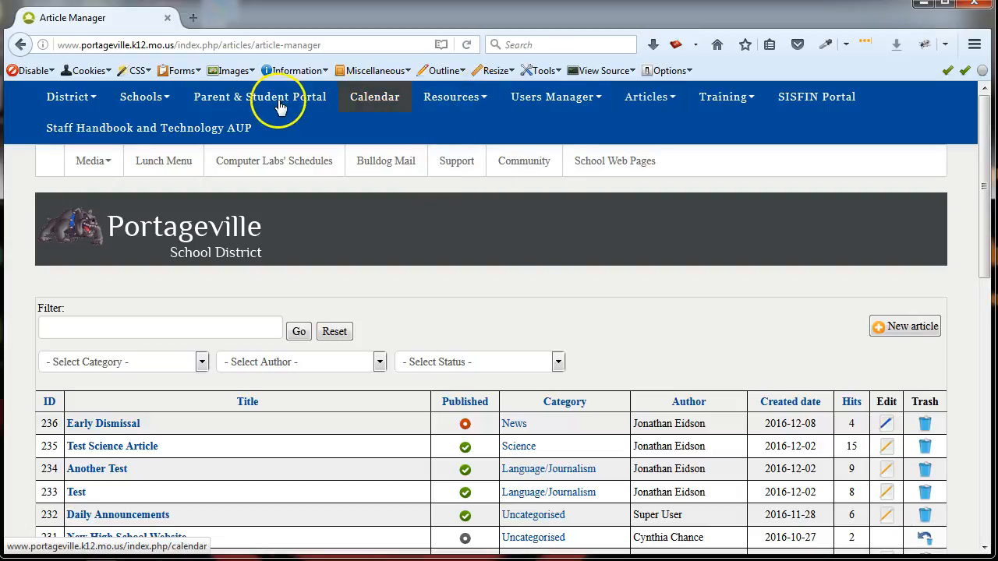
{"action": "mouse_move", "coordinate": [167, 131]}
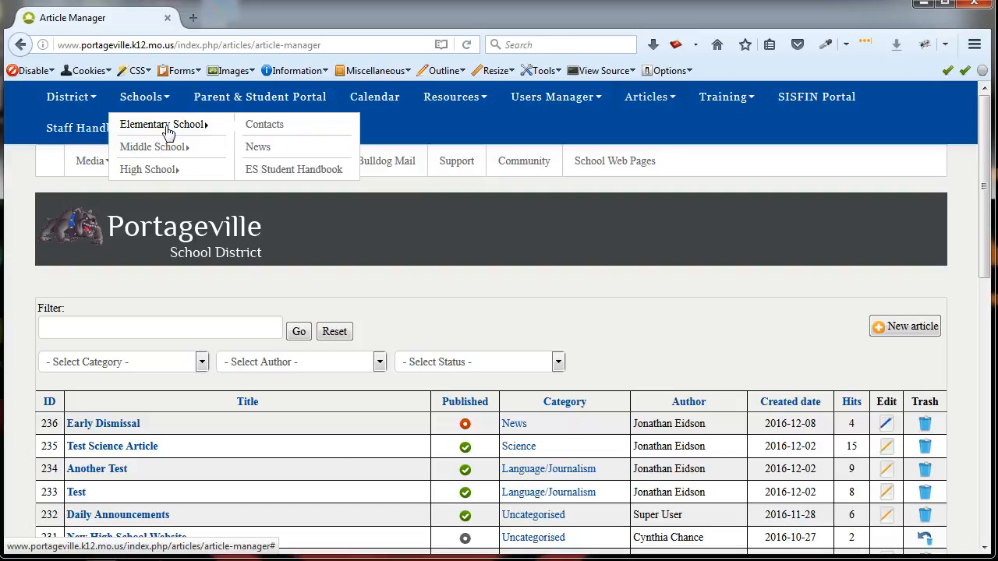
{"action": "mouse_move", "coordinate": [39, 142]}
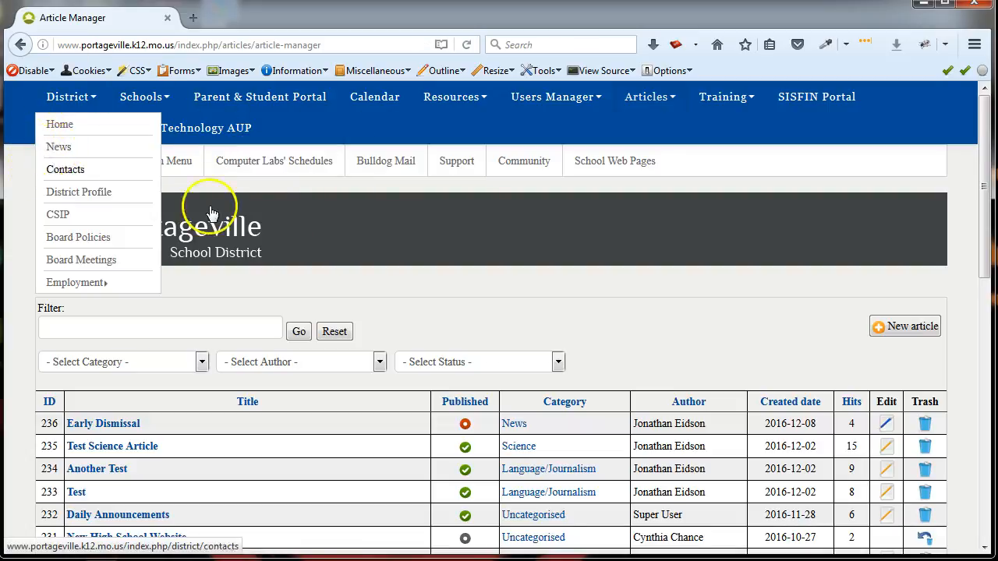
- Check the Published and Trash columns, then open the Early Dismissal article and read its content
{"action": "scroll", "coordinate": [550, 316], "scroll_direction": "down", "scroll_amount": 4}
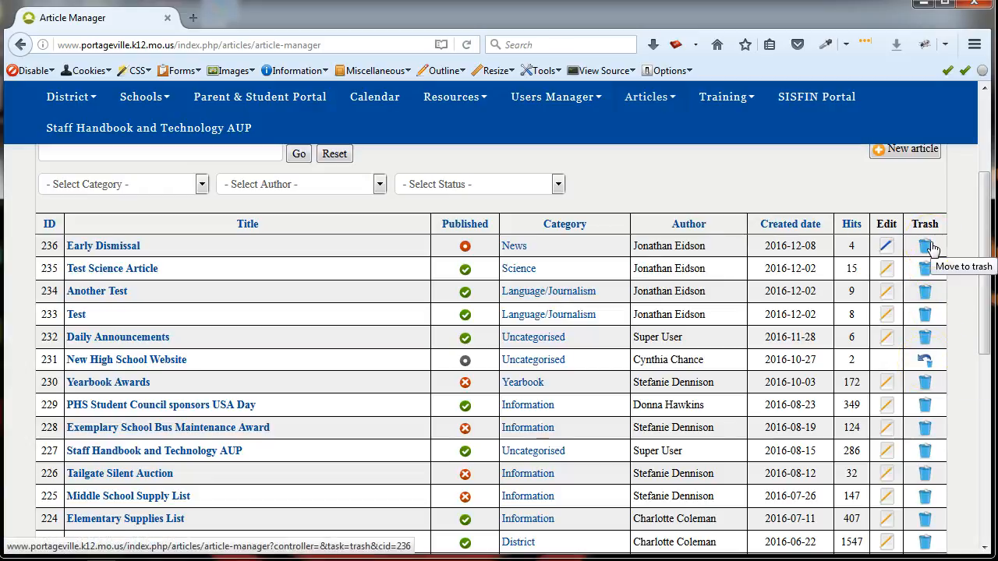
{"action": "scroll", "coordinate": [610, 230], "scroll_direction": "up", "scroll_amount": 2}
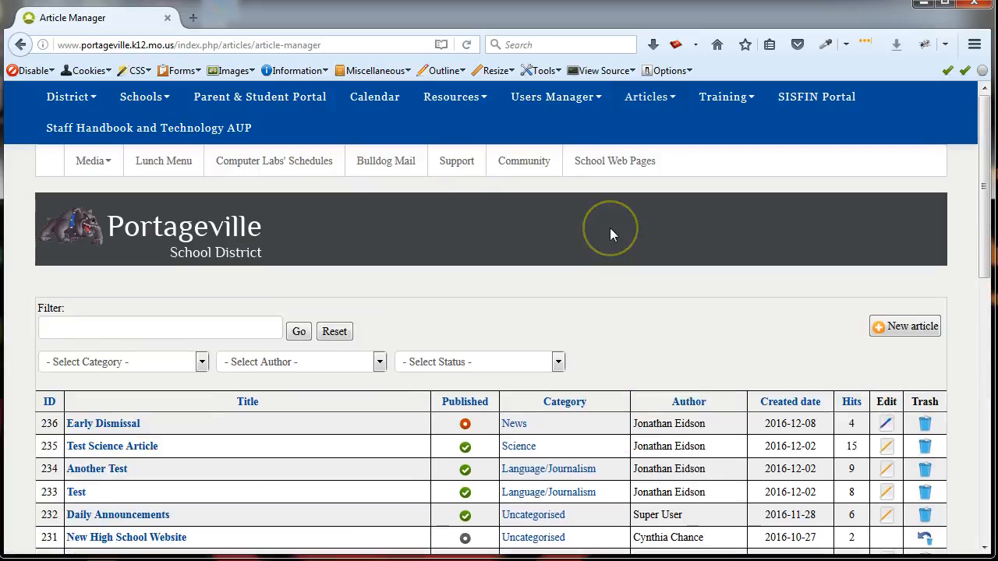
{"action": "scroll", "coordinate": [610, 245], "scroll_direction": "down", "scroll_amount": 1}
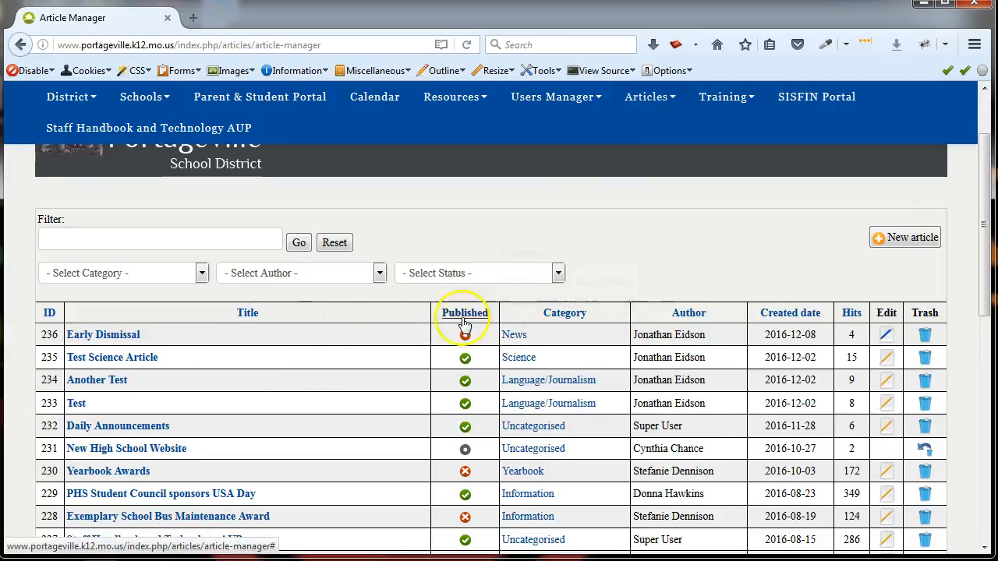
{"action": "scroll", "coordinate": [283, 334], "scroll_direction": "down", "scroll_amount": 1}
{"action": "scroll", "coordinate": [283, 334], "scroll_direction": "down", "scroll_amount": 1}
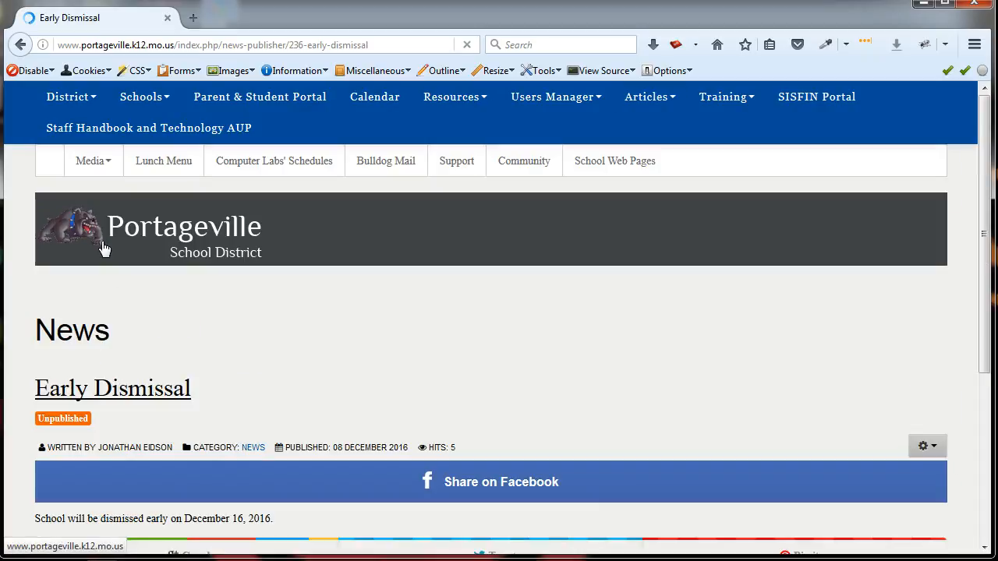
{"action": "left_click", "coordinate": [414, 359]}
{"action": "scroll", "coordinate": [413, 357], "scroll_direction": "down", "scroll_amount": 2}
{"action": "scroll", "coordinate": [412, 305], "scroll_direction": "down", "scroll_amount": 2}
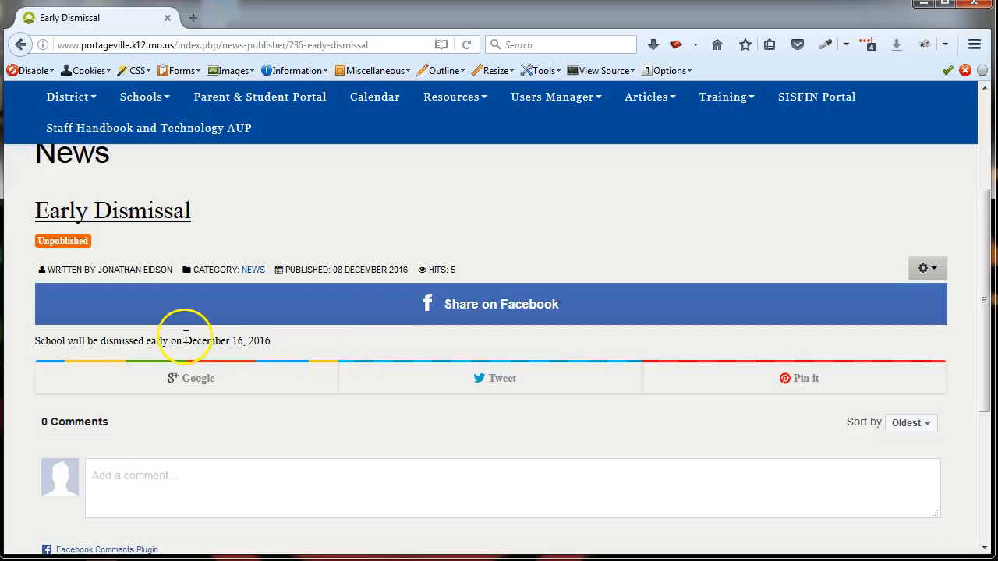
- Return to the Article Manager and publish the Early Dismissal article
{"action": "mouse_move", "coordinate": [585, 99]}
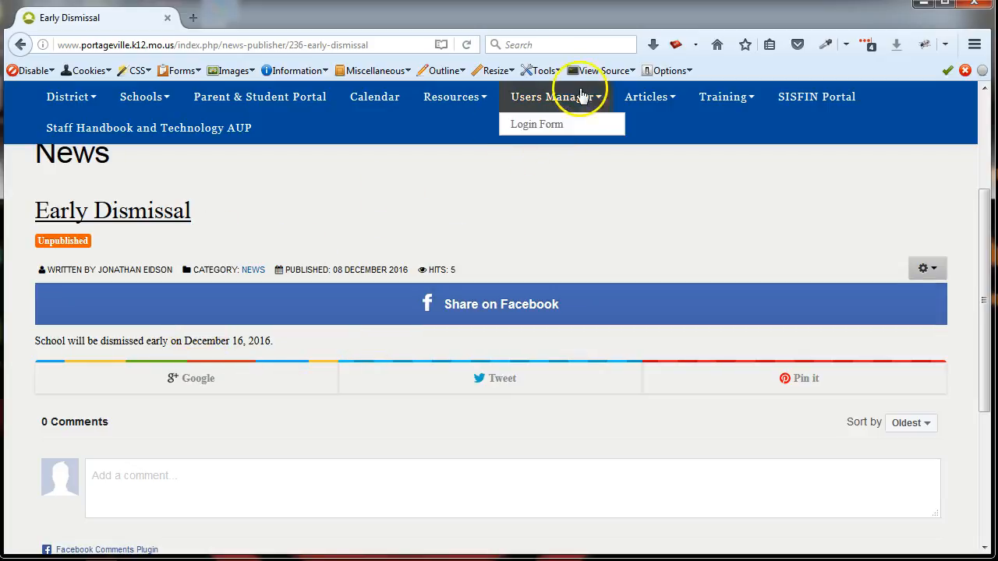
{"action": "mouse_move", "coordinate": [664, 96]}
{"action": "left_click", "coordinate": [663, 148]}
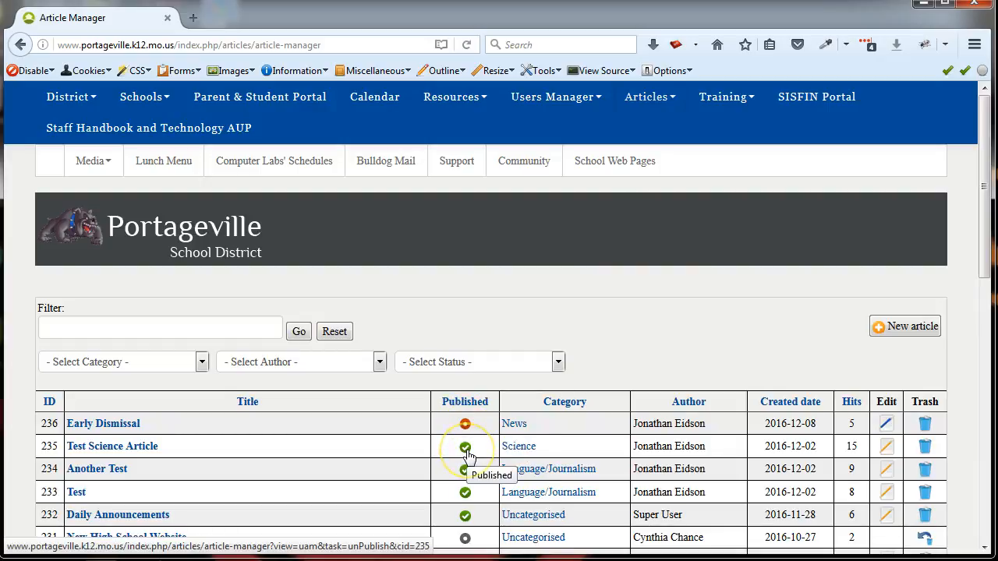
{"action": "left_click", "coordinate": [466, 426]}
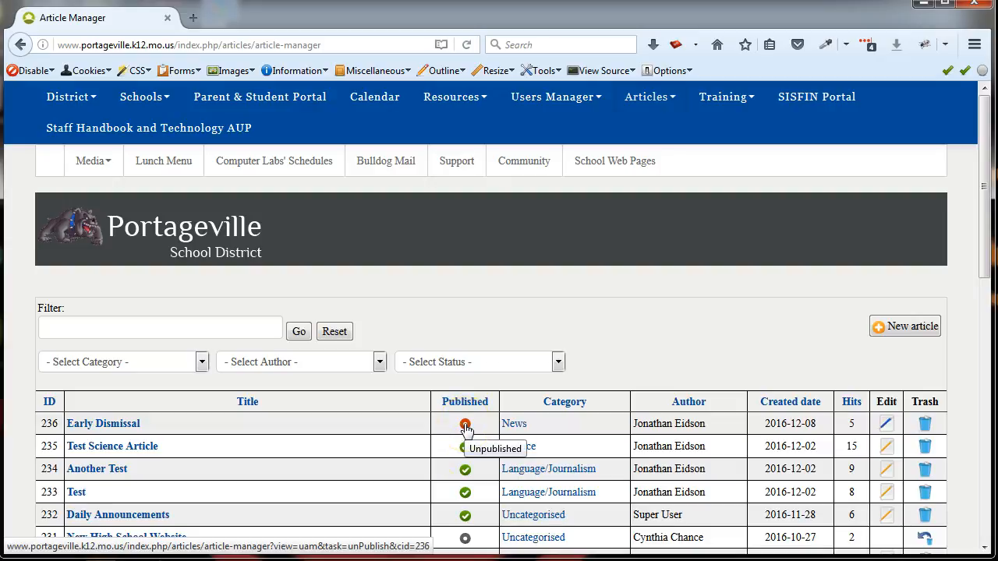
{"action": "left_click", "coordinate": [465, 427]}
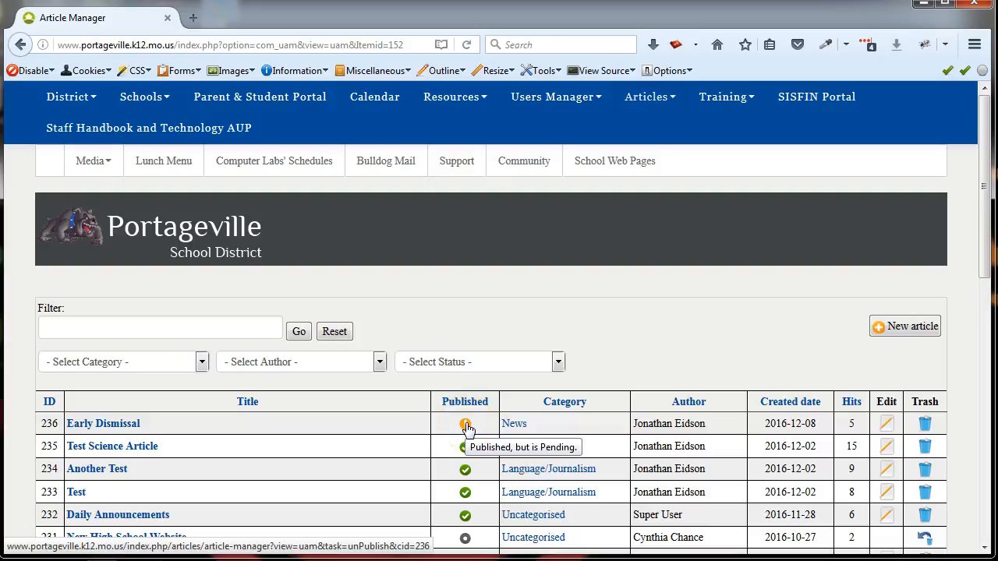
{"action": "left_click", "coordinate": [382, 428]}
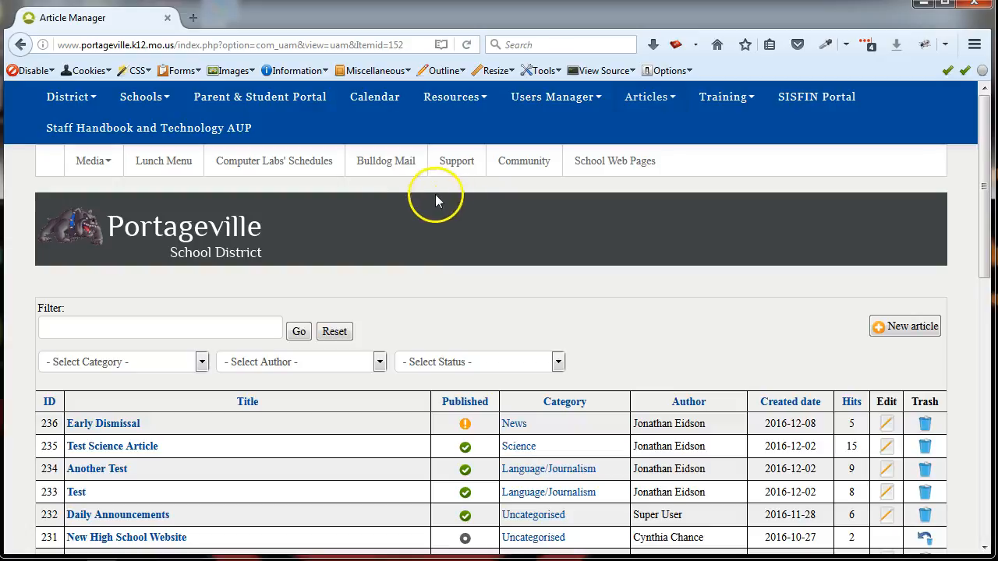
- Open the district home page and examine its District, HS, MS and ES news sections
{"action": "mouse_move", "coordinate": [69, 95]}
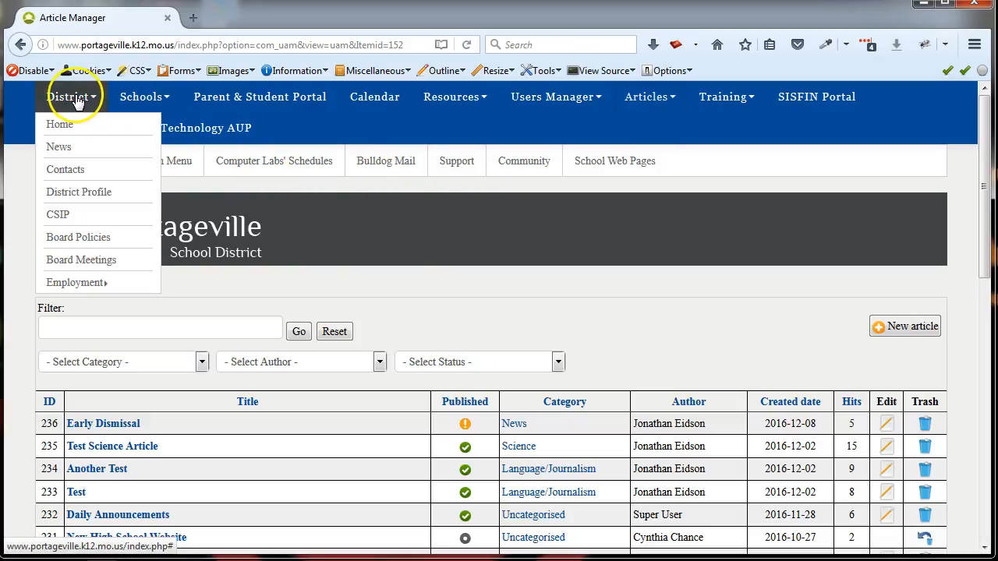
{"action": "left_click", "coordinate": [69, 131]}
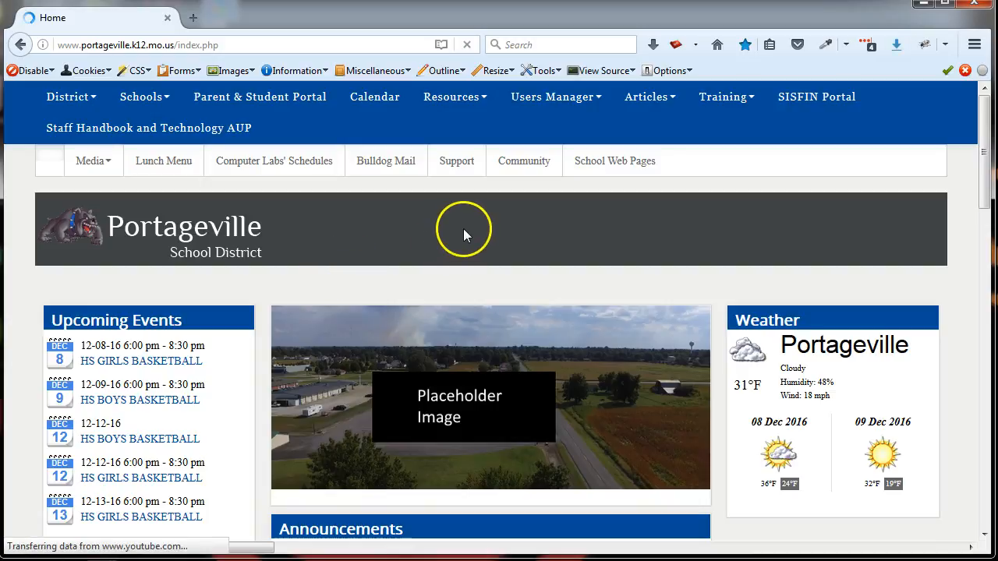
{"action": "scroll", "coordinate": [463, 230], "scroll_direction": "down", "scroll_amount": 5}
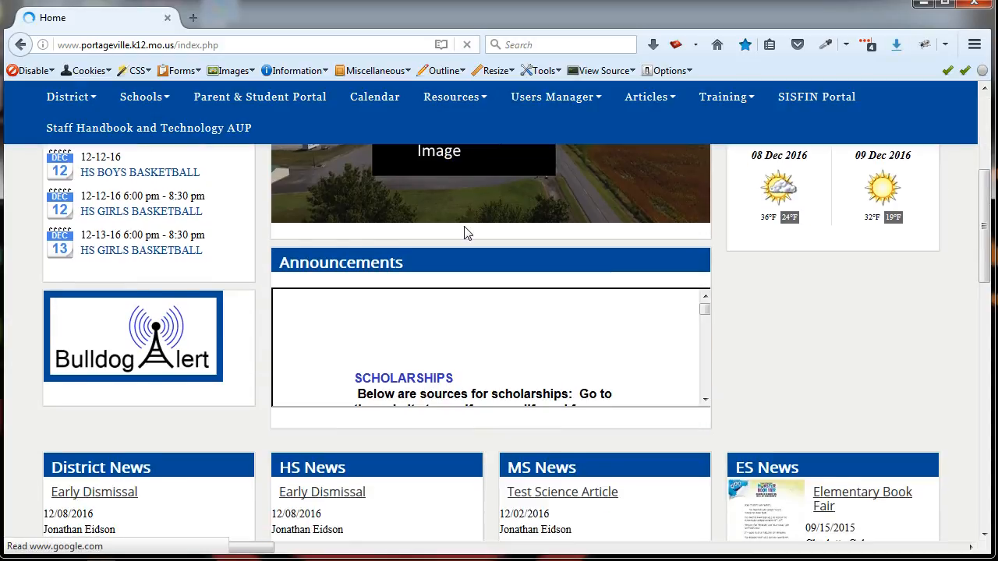
{"action": "scroll", "coordinate": [797, 333], "scroll_direction": "down", "scroll_amount": 3}
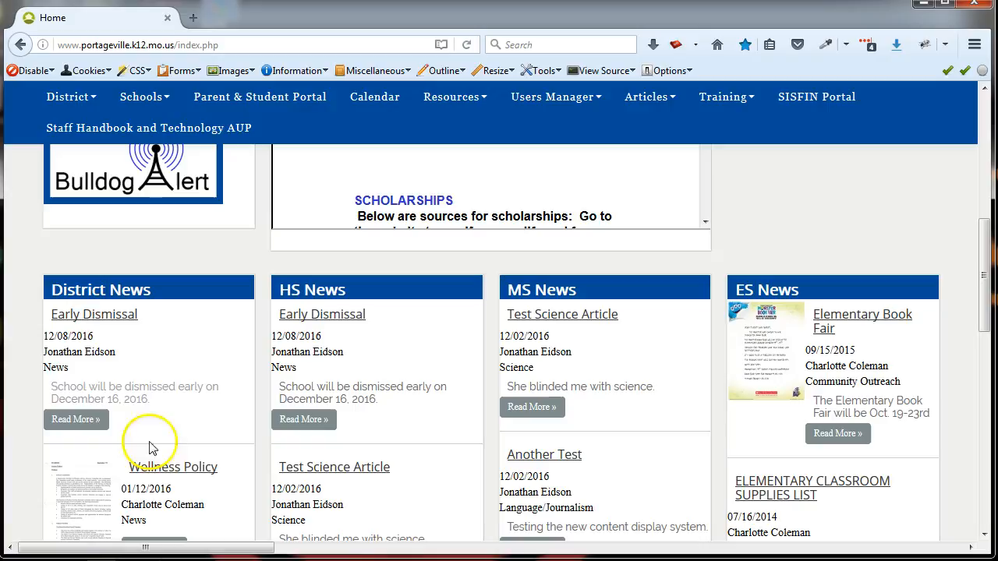
- Open the full Early Dismissal article from District News and review the published page
{"action": "left_click", "coordinate": [77, 419]}
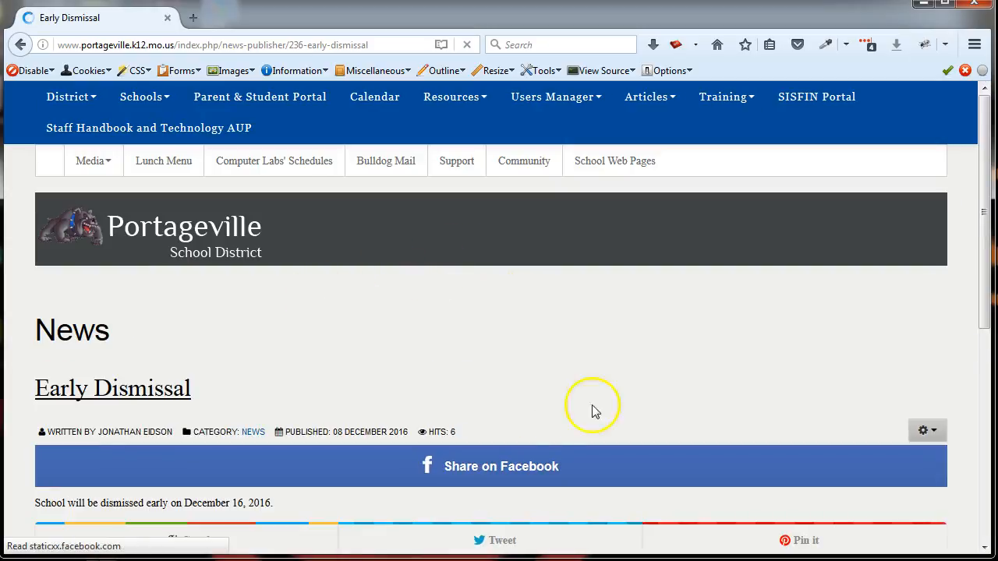
{"action": "scroll", "coordinate": [788, 357], "scroll_direction": "down", "scroll_amount": 3}
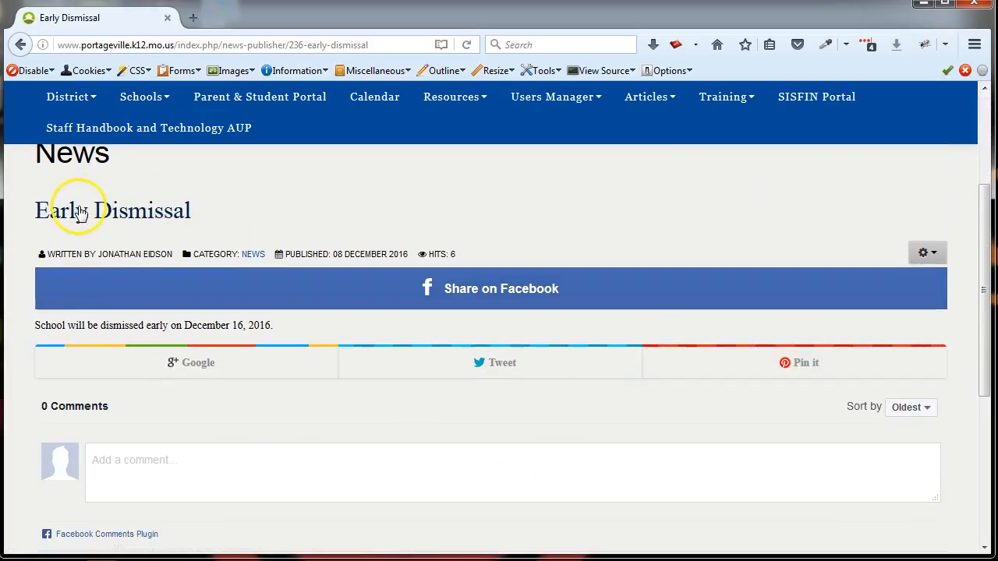
{"action": "scroll", "coordinate": [305, 382], "scroll_direction": "up", "scroll_amount": 4}
{"action": "scroll", "coordinate": [301, 374], "scroll_direction": "down", "scroll_amount": 6}
{"action": "scroll", "coordinate": [301, 370], "scroll_direction": "up", "scroll_amount": 6}
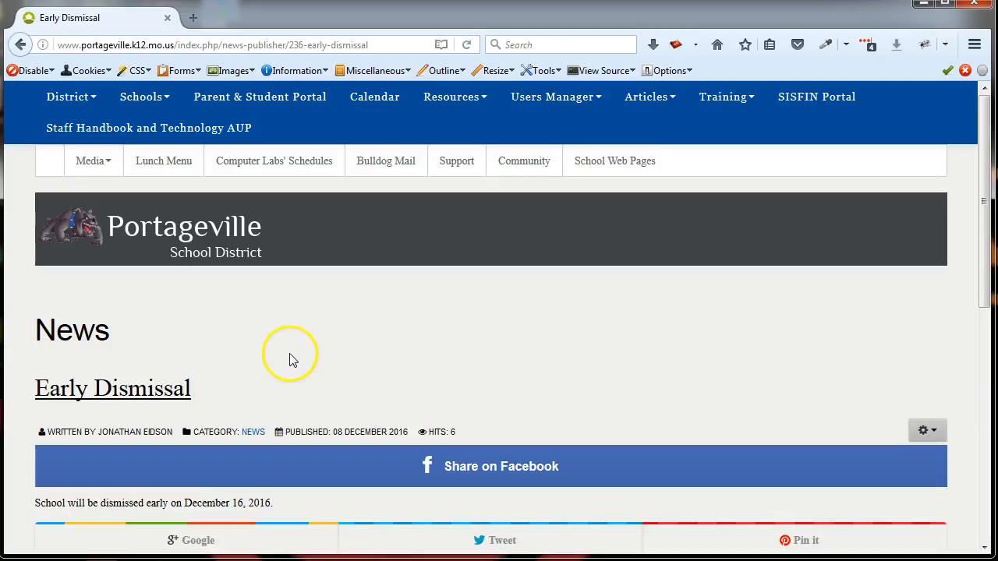
- Go back to the Article Manager and check the Early Dismissal article's publishing status and edit details
{"action": "left_click", "coordinate": [647, 97]}
{"action": "left_click", "coordinate": [651, 149]}
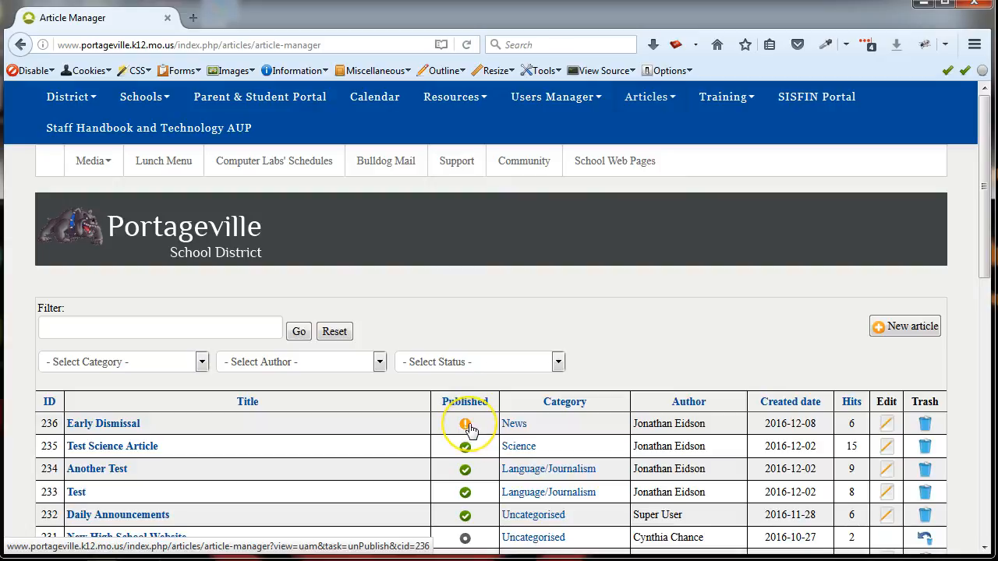
{"action": "mouse_move", "coordinate": [470, 426]}
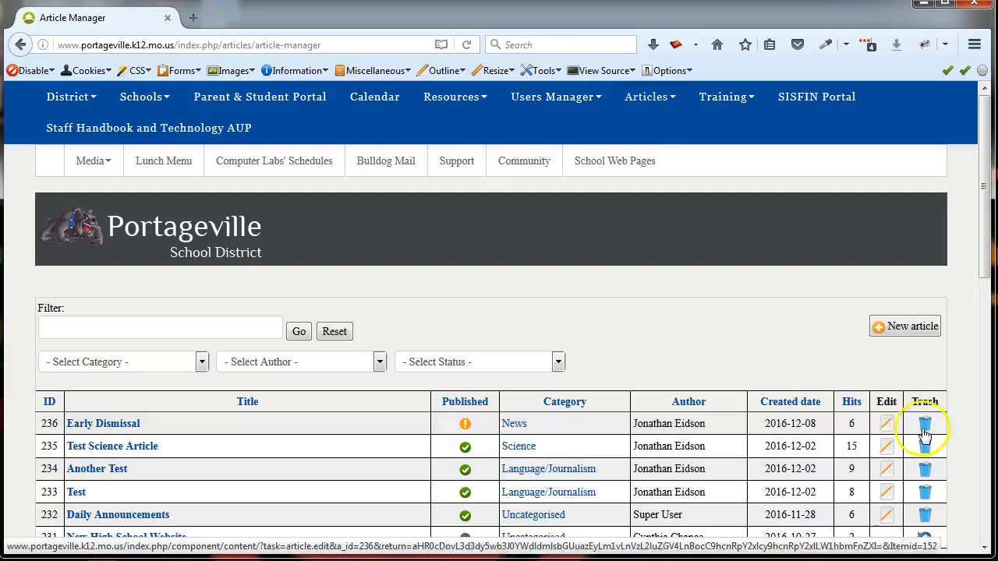
{"action": "left_click", "coordinate": [887, 425]}
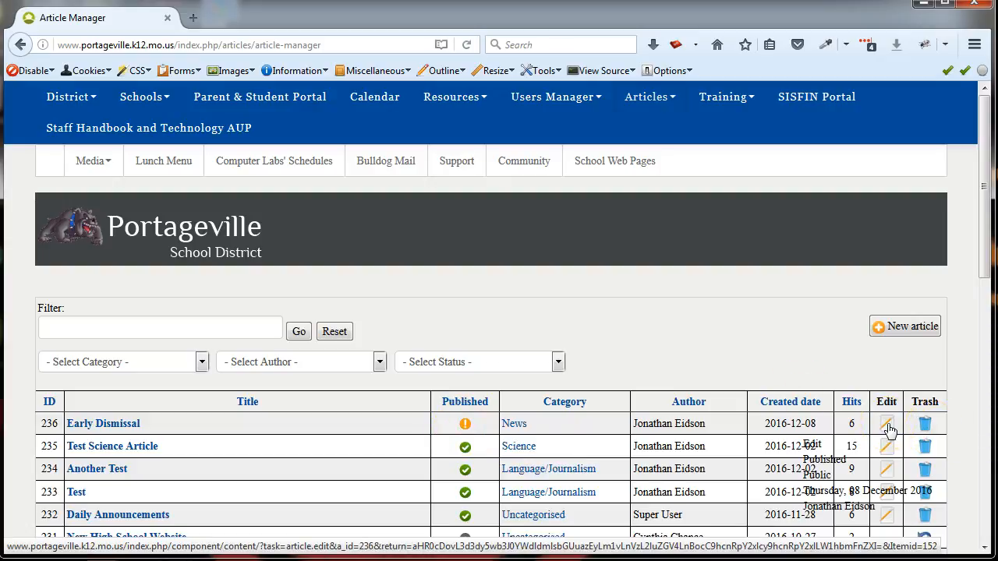
- Create a new article and look over the title, alias and editor areas of its blank form
{"action": "left_click", "coordinate": [906, 334]}
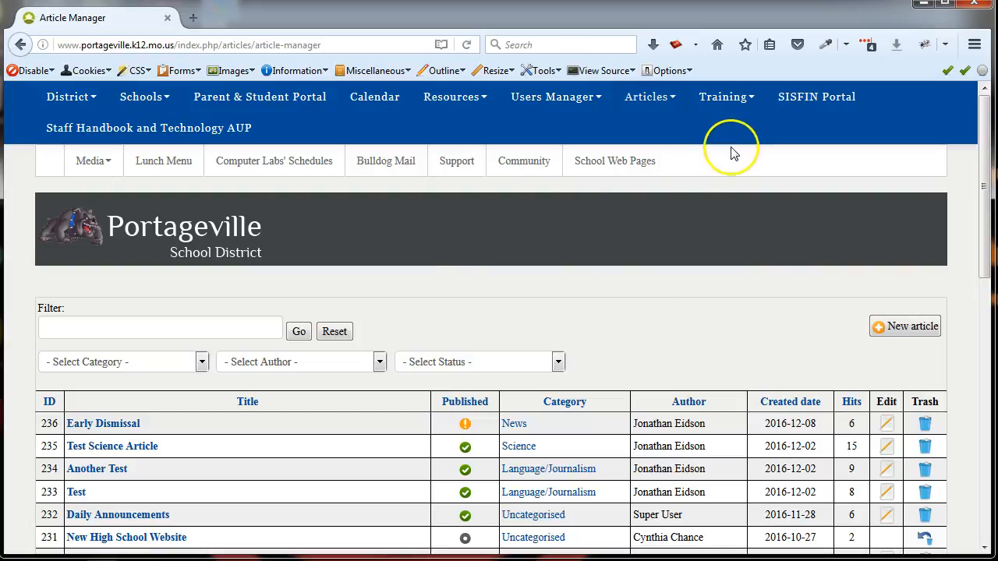
{"action": "left_click", "coordinate": [908, 335]}
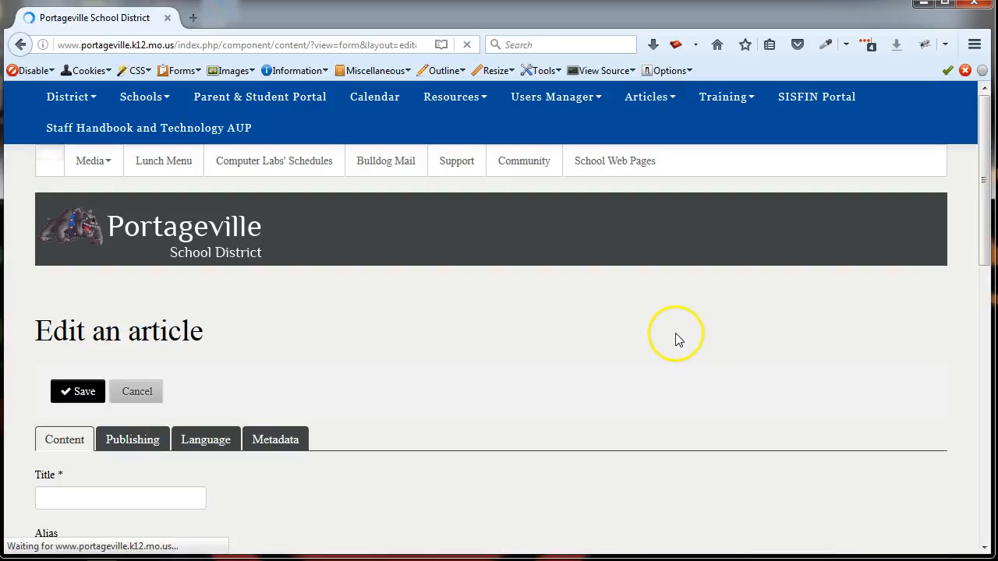
{"action": "scroll", "coordinate": [680, 340], "scroll_direction": "down", "scroll_amount": 5}
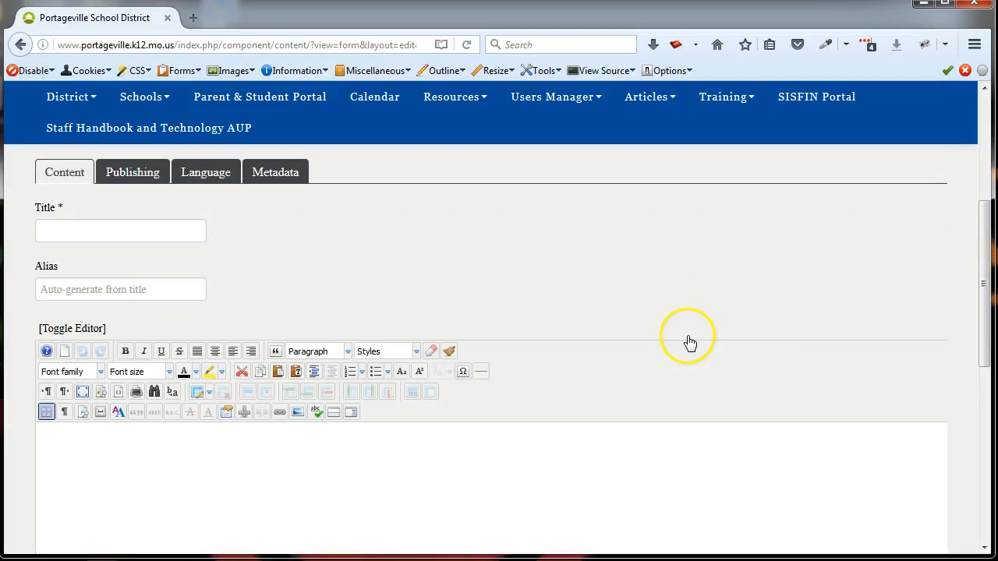
{"action": "scroll", "coordinate": [689, 343], "scroll_direction": "down", "scroll_amount": 8}
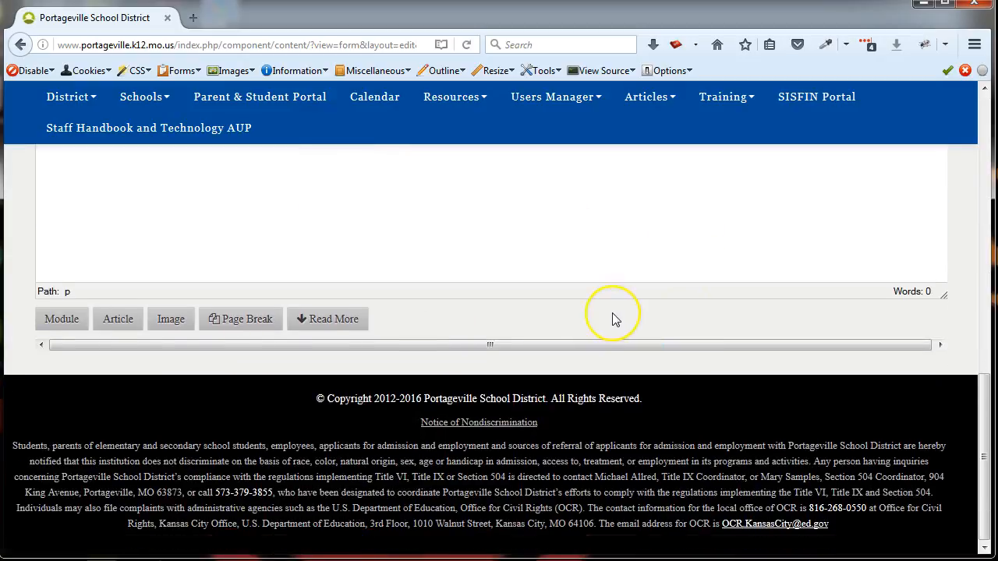
- Check the blank article's publishing settings and open the Submit Article form
{"action": "scroll", "coordinate": [612, 320], "scroll_direction": "up", "scroll_amount": 13}
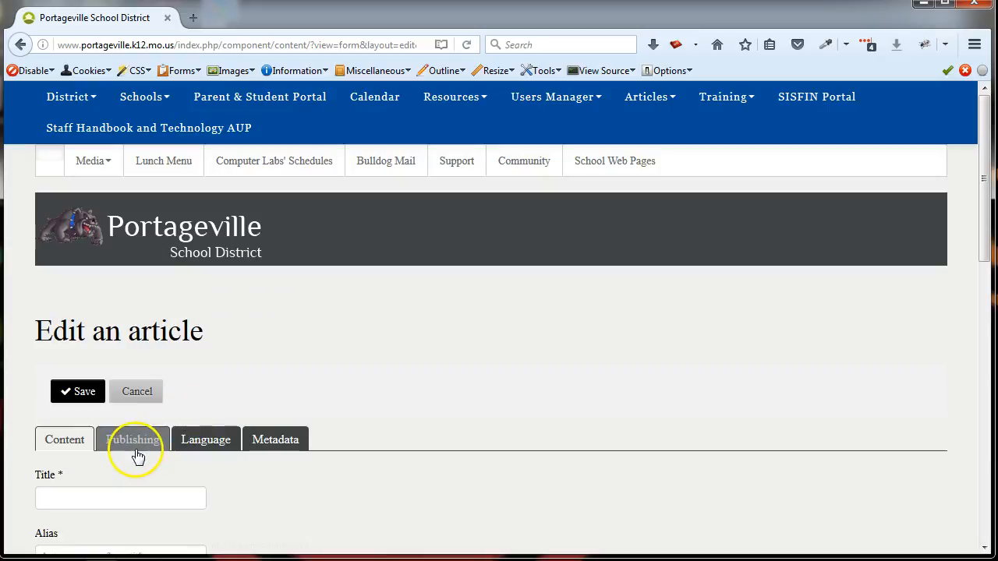
{"action": "left_click", "coordinate": [134, 446]}
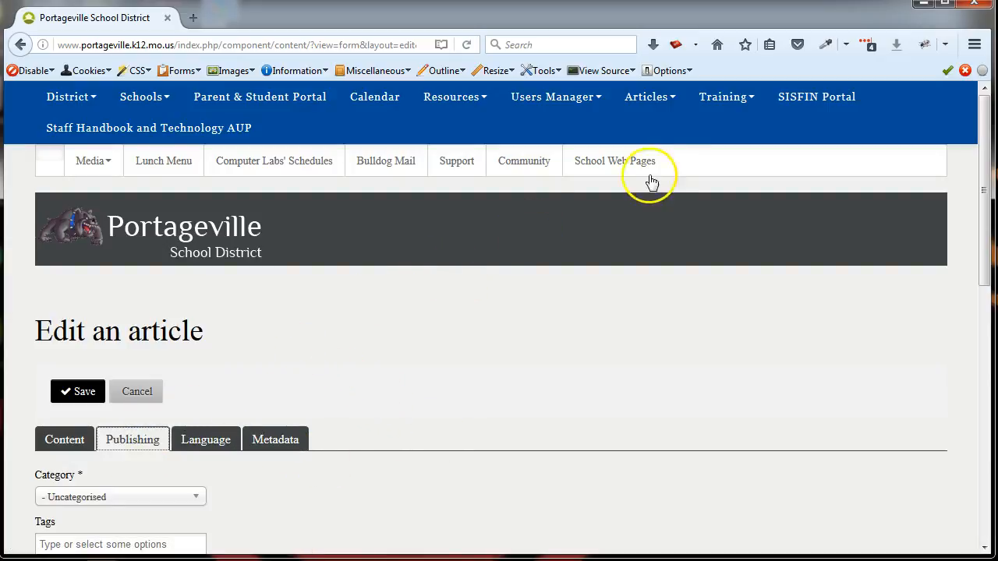
{"action": "mouse_move", "coordinate": [649, 108]}
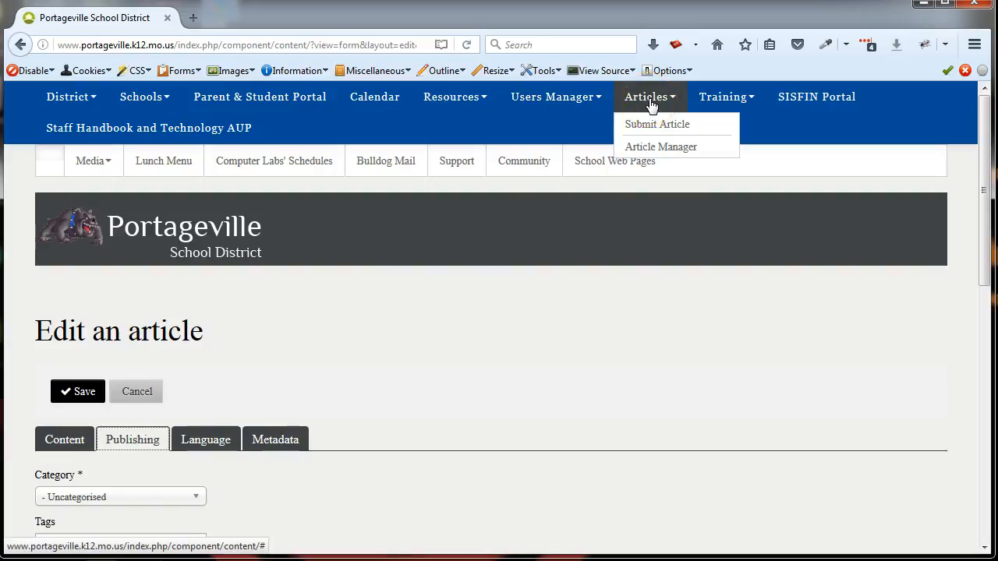
{"action": "left_click", "coordinate": [657, 129]}
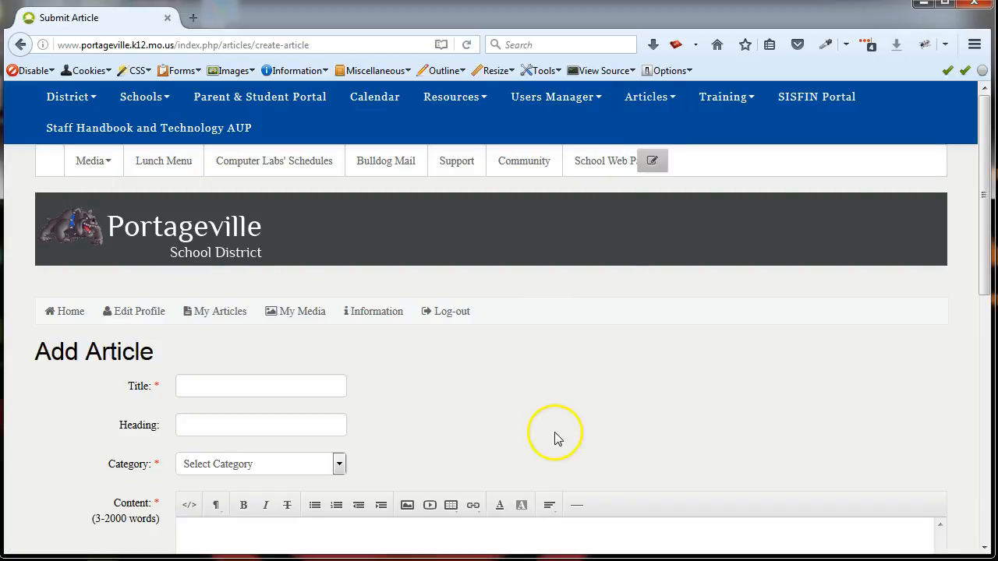
{"action": "scroll", "coordinate": [555, 438], "scroll_direction": "down", "scroll_amount": 3}
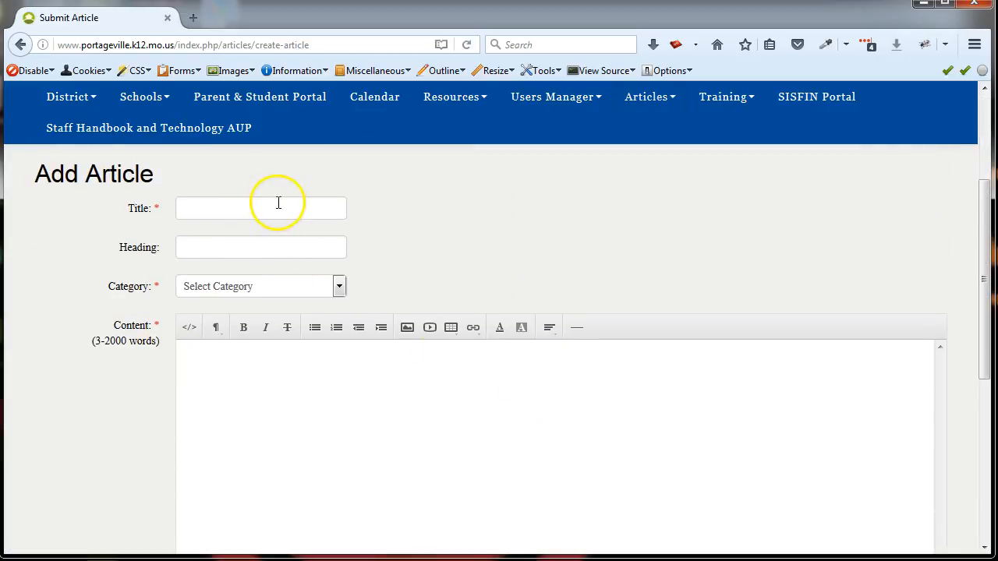
- Browse the category choices on the Add Article form without selecting one, and look over the content editor and media and submission options
{"action": "left_click", "coordinate": [339, 287]}
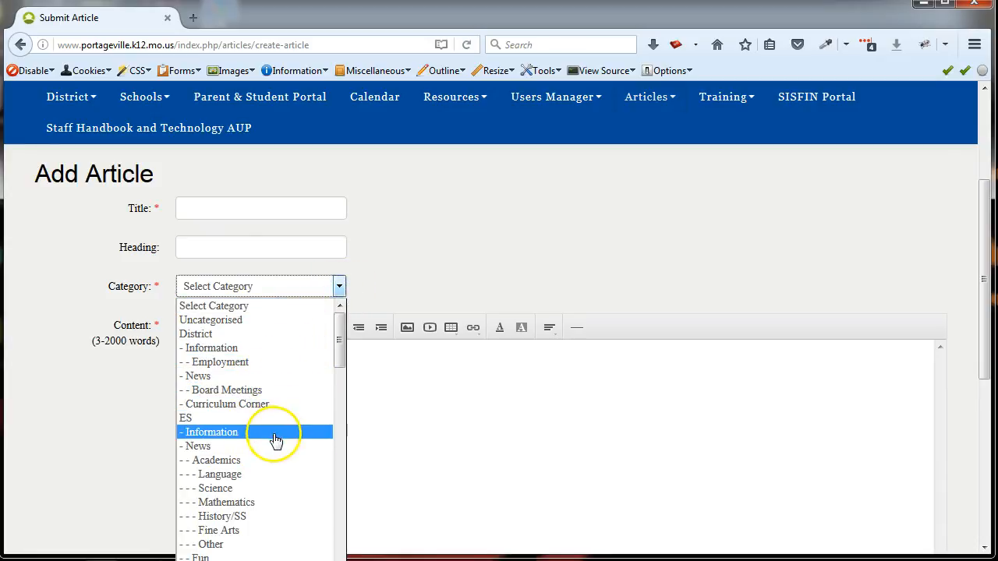
{"action": "scroll", "coordinate": [269, 429], "scroll_direction": "down", "scroll_amount": 2}
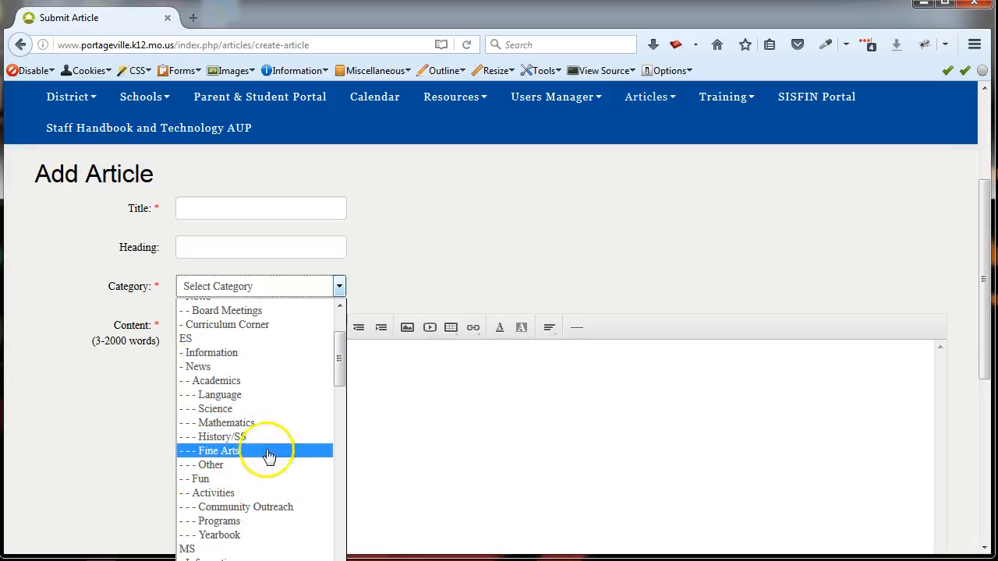
{"action": "scroll", "coordinate": [265, 437], "scroll_direction": "down", "scroll_amount": 2}
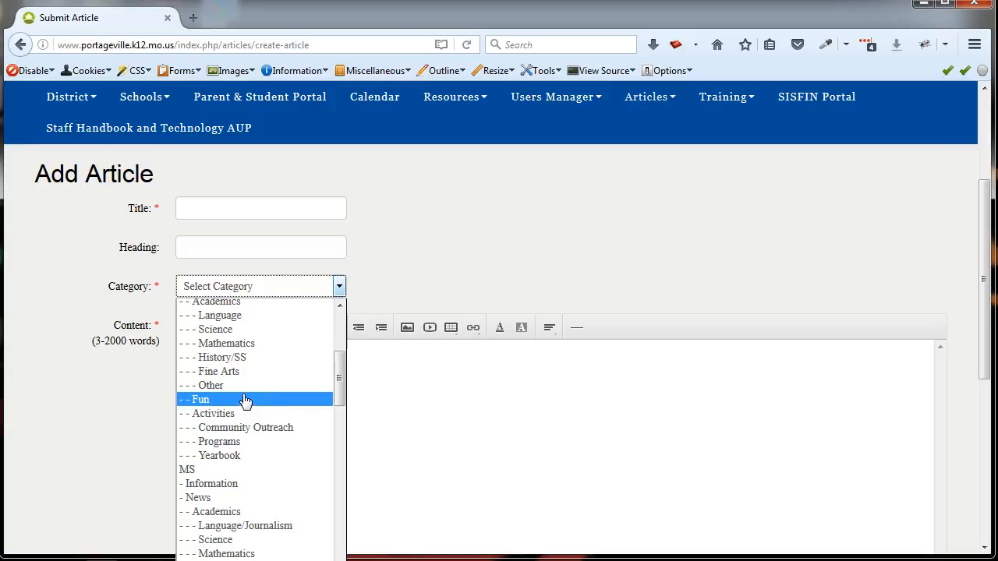
{"action": "left_click", "coordinate": [243, 449]}
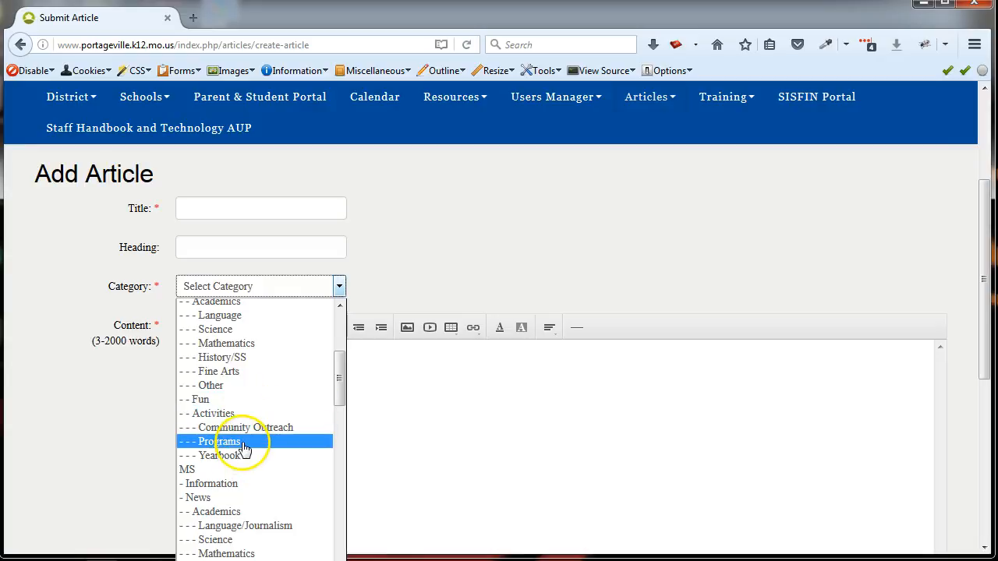
{"action": "left_click", "coordinate": [471, 284]}
{"action": "left_click", "coordinate": [245, 413]}
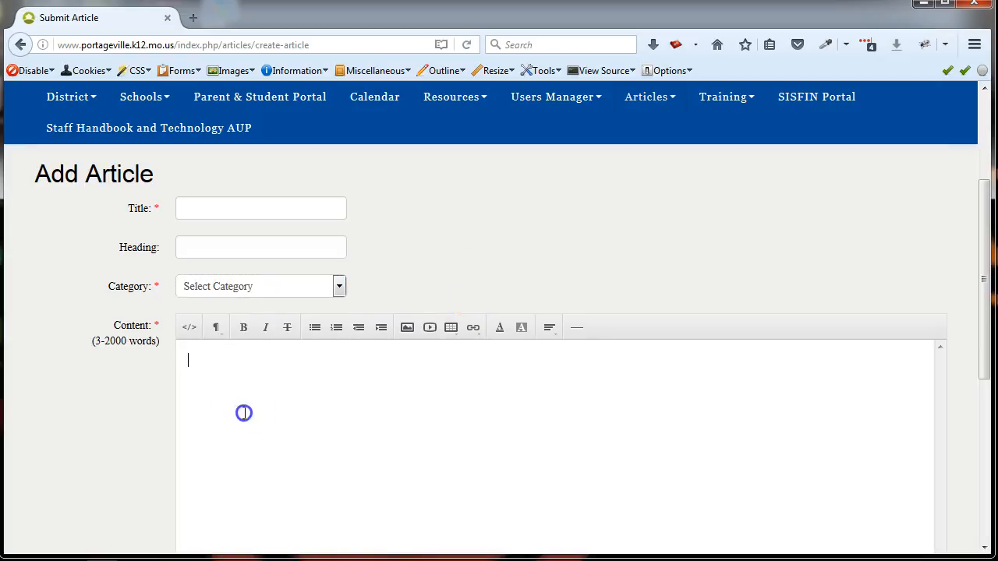
{"action": "scroll", "coordinate": [244, 413], "scroll_direction": "down", "scroll_amount": 4}
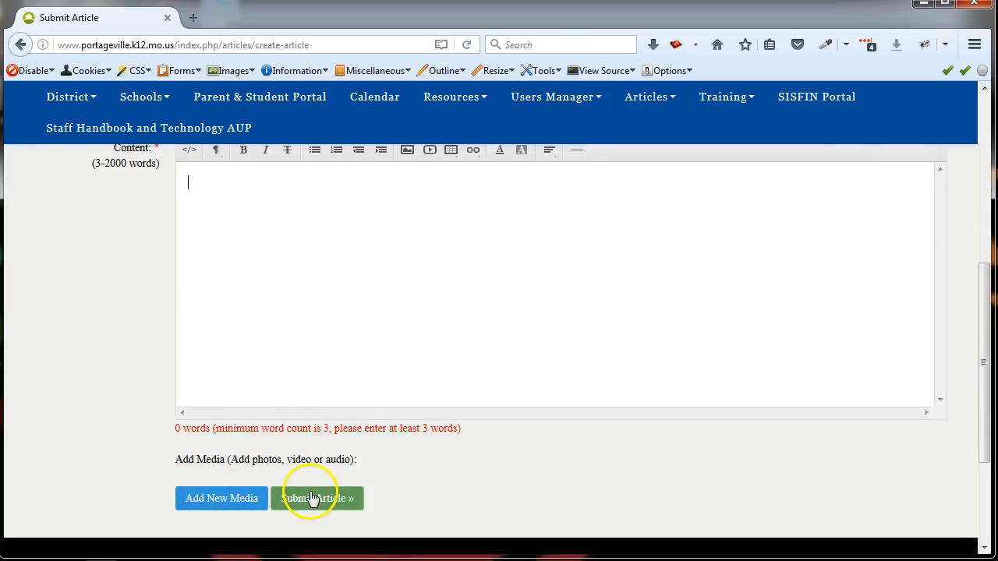
{"action": "scroll", "coordinate": [604, 441], "scroll_direction": "up", "scroll_amount": 5}
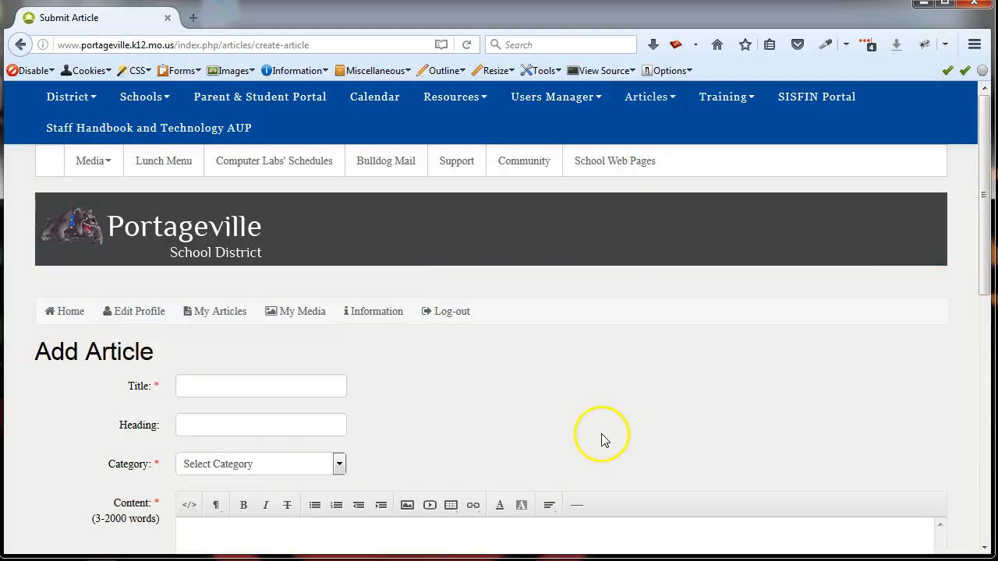
- Open My Articles and review the submitted articles with their dates, approval status and edit and preview options
{"action": "left_click", "coordinate": [221, 311]}
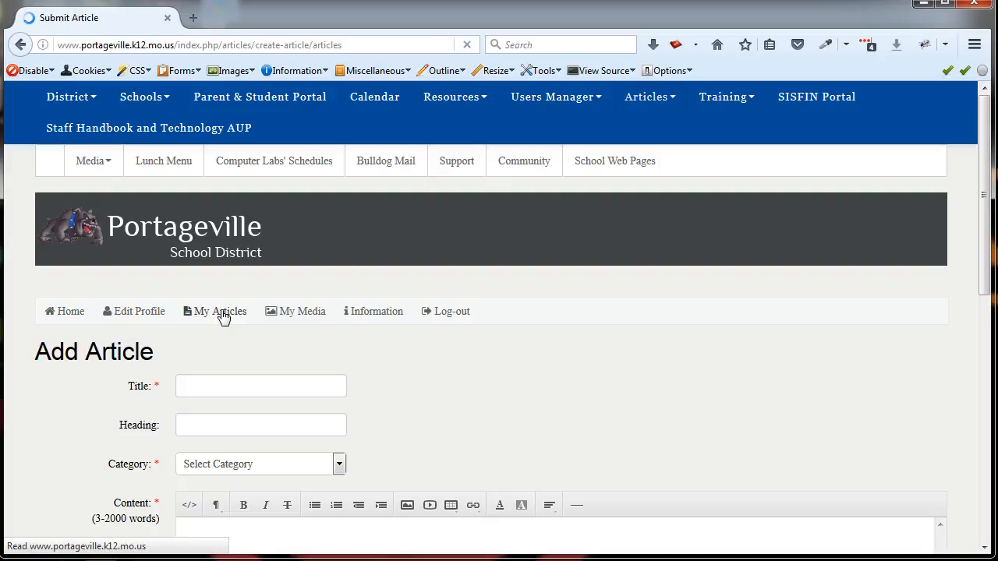
{"action": "scroll", "coordinate": [351, 367], "scroll_direction": "down", "scroll_amount": 3}
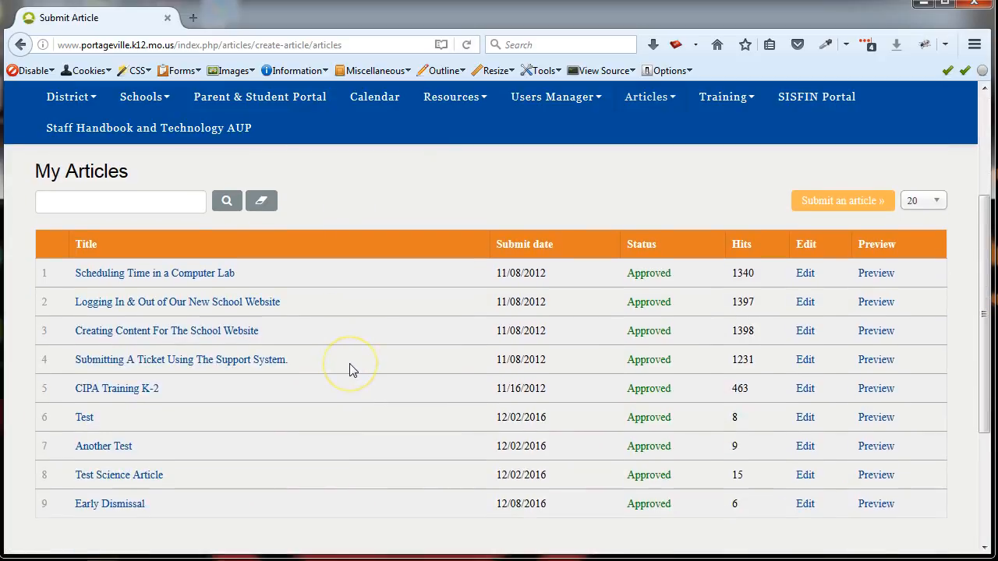
{"action": "scroll", "coordinate": [348, 363], "scroll_direction": "up", "scroll_amount": 3}
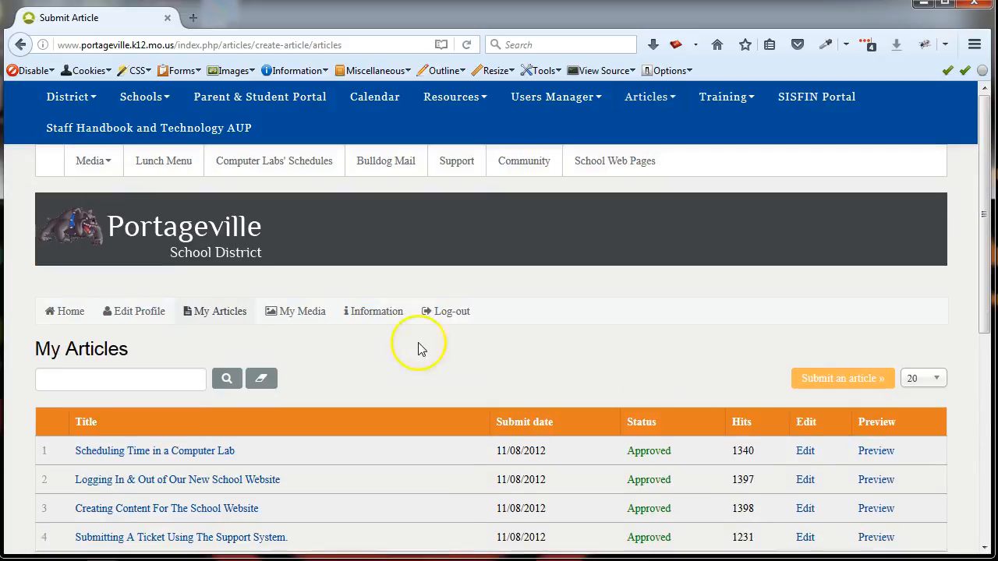
- Return to the Article Manager and examine the publishing status, category and author of the listed articles
{"action": "left_click", "coordinate": [647, 97]}
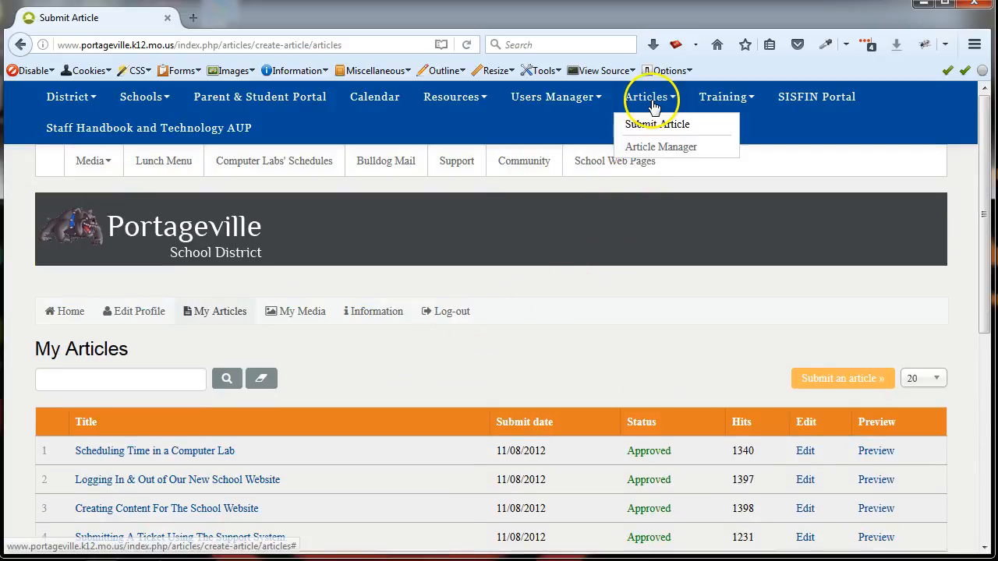
{"action": "left_click", "coordinate": [647, 152]}
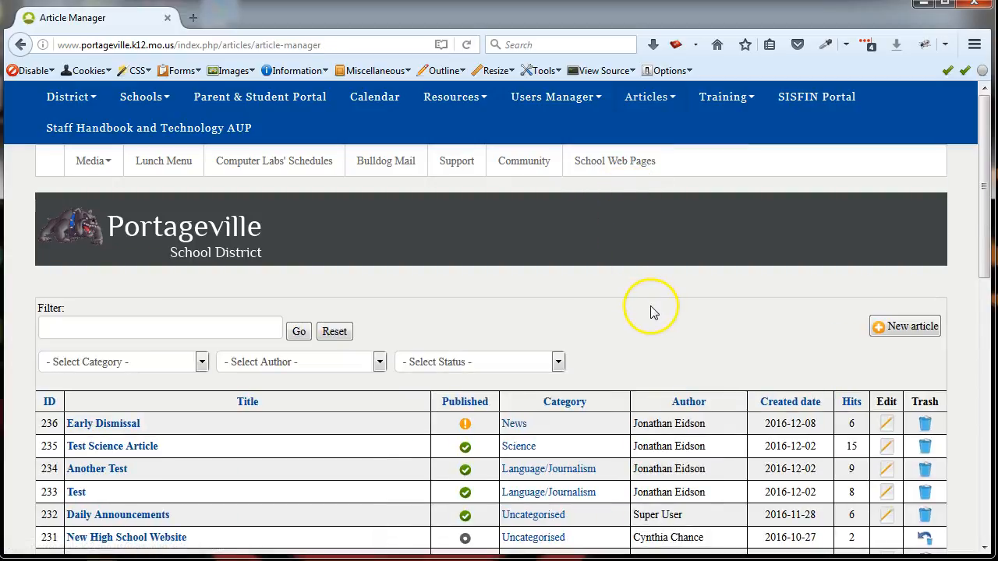
{"action": "scroll", "coordinate": [659, 316], "scroll_direction": "down", "scroll_amount": 2}
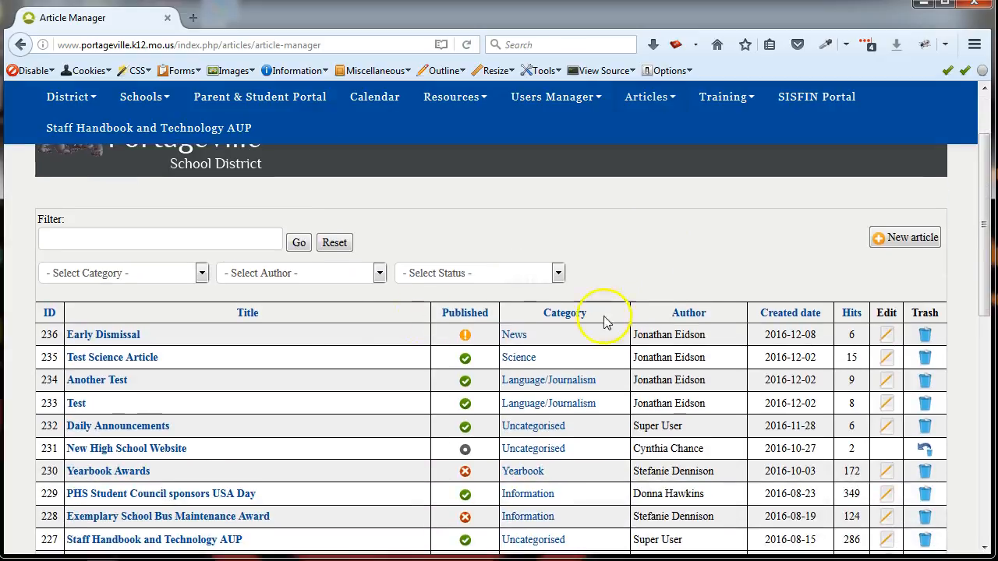
{"action": "scroll", "coordinate": [273, 332], "scroll_direction": "down", "scroll_amount": 4}
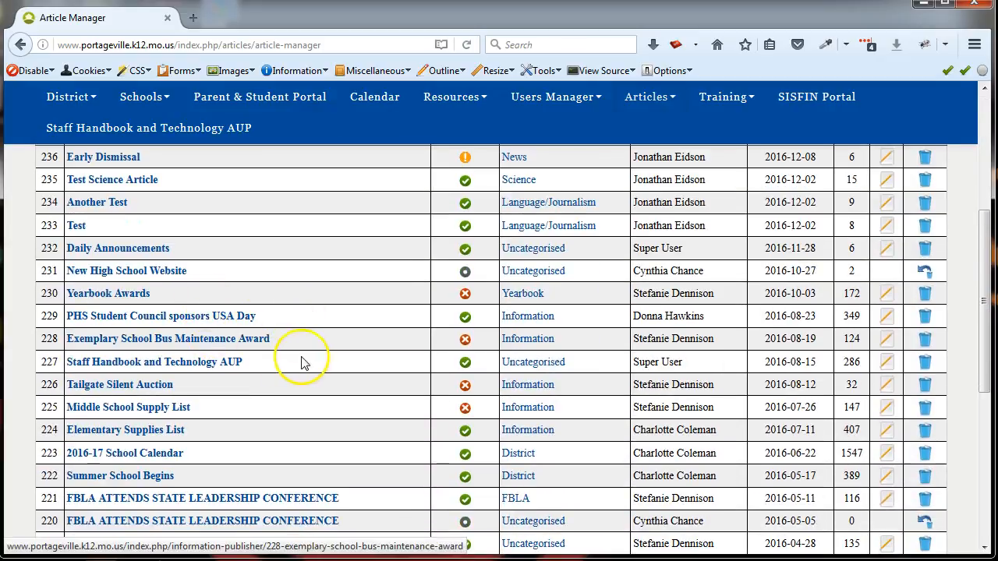
{"action": "scroll", "coordinate": [327, 363], "scroll_direction": "up", "scroll_amount": 4}
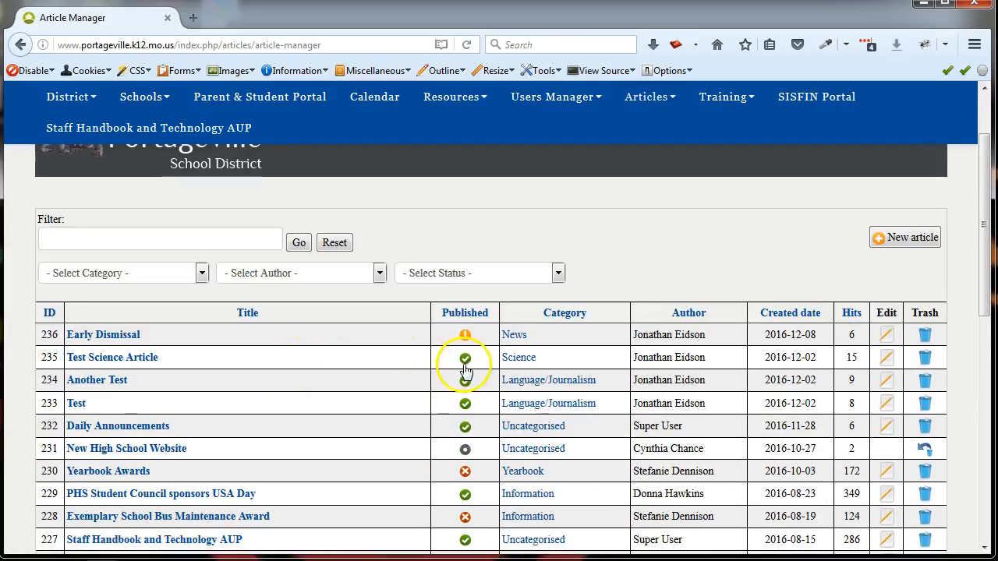